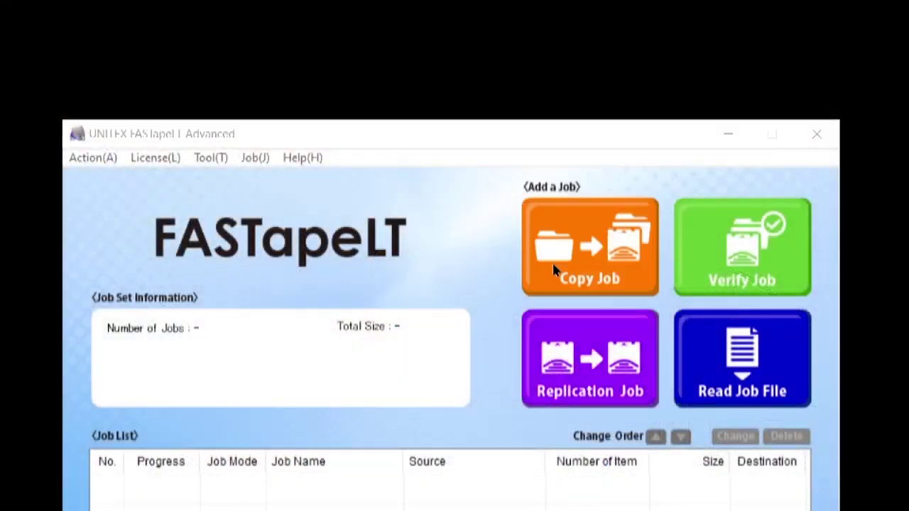
Create a new copy job and name it DEMONSTRATION
left_click(552, 261)
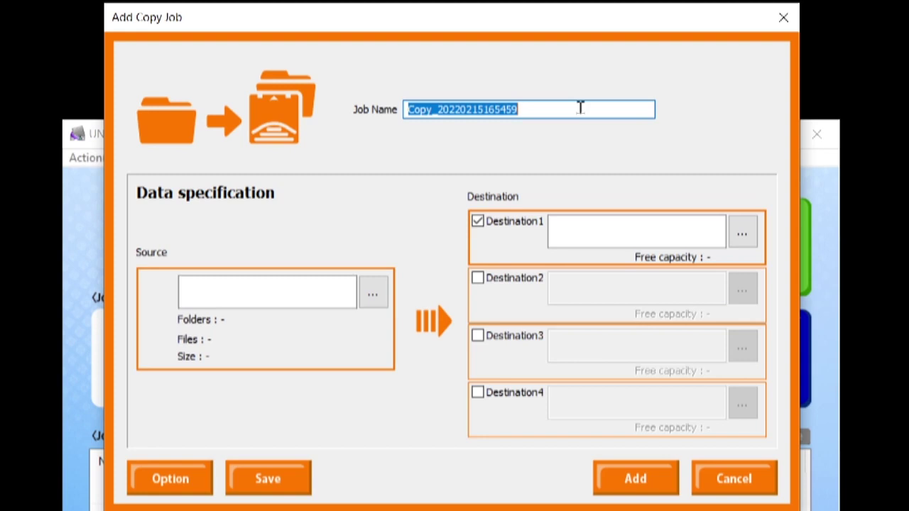
key("BackSpace")
type("DEMONSTRATION")
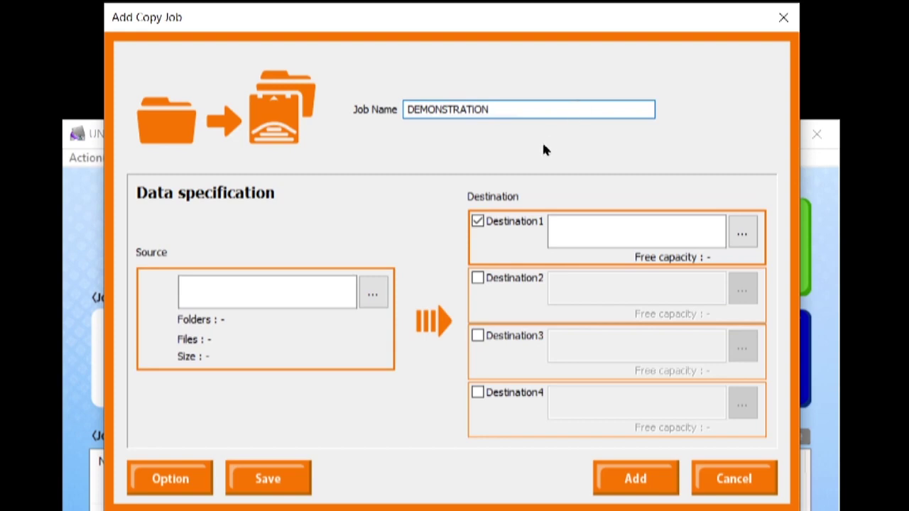
Set the copy job's source to the 2GB folder inside TestData on the C: drive
left_click(367, 301)
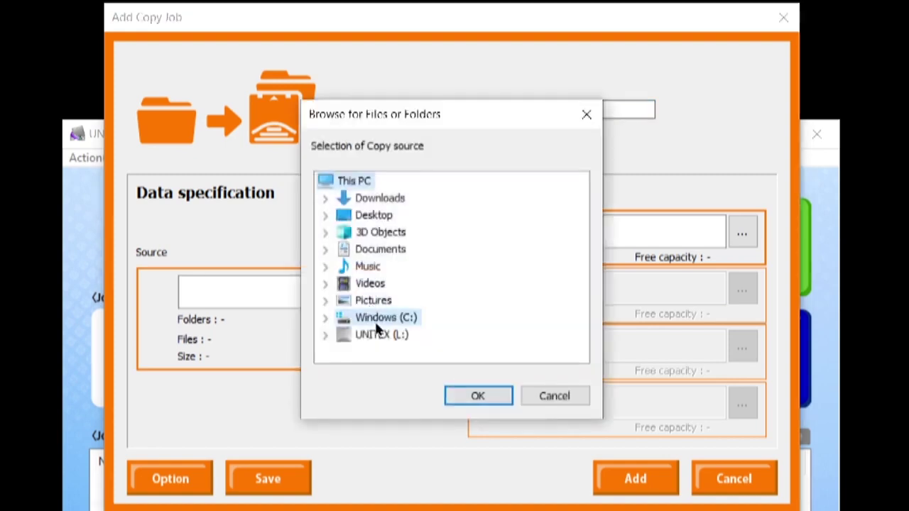
double_click(376, 329)
double_click(392, 269)
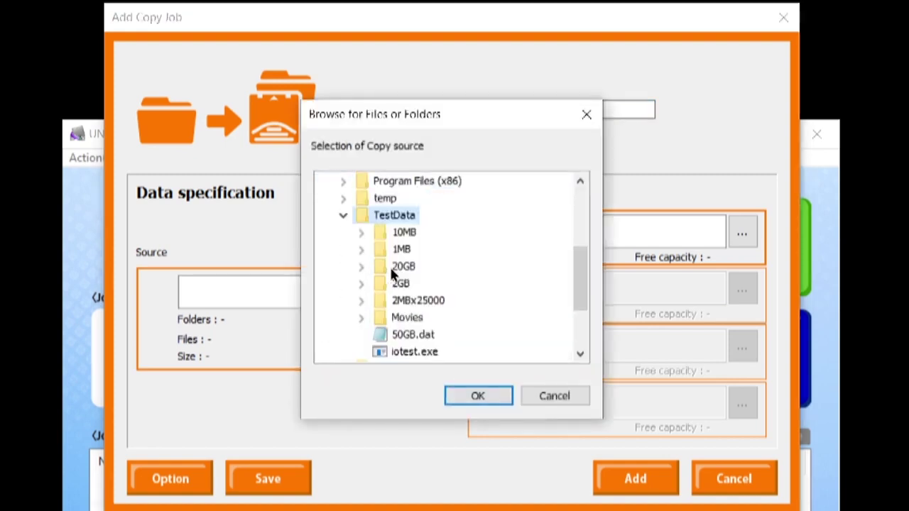
left_click(402, 284)
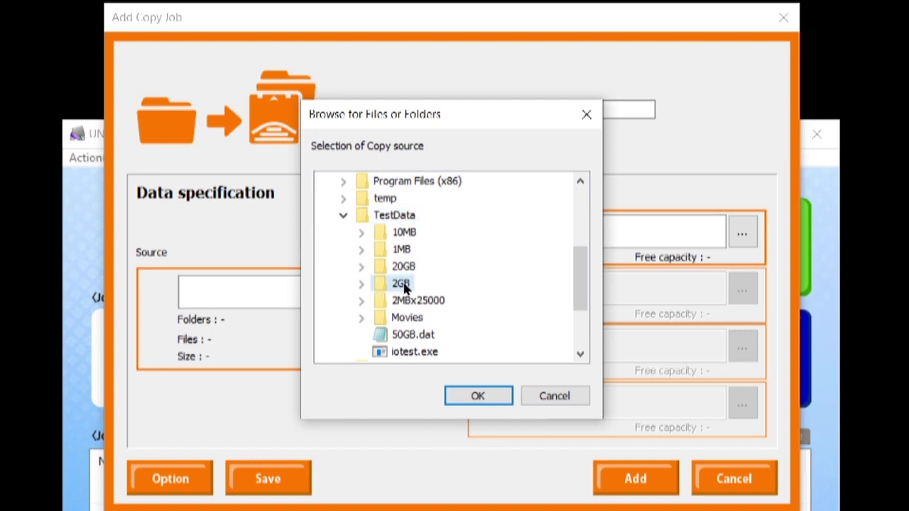
left_click(475, 396)
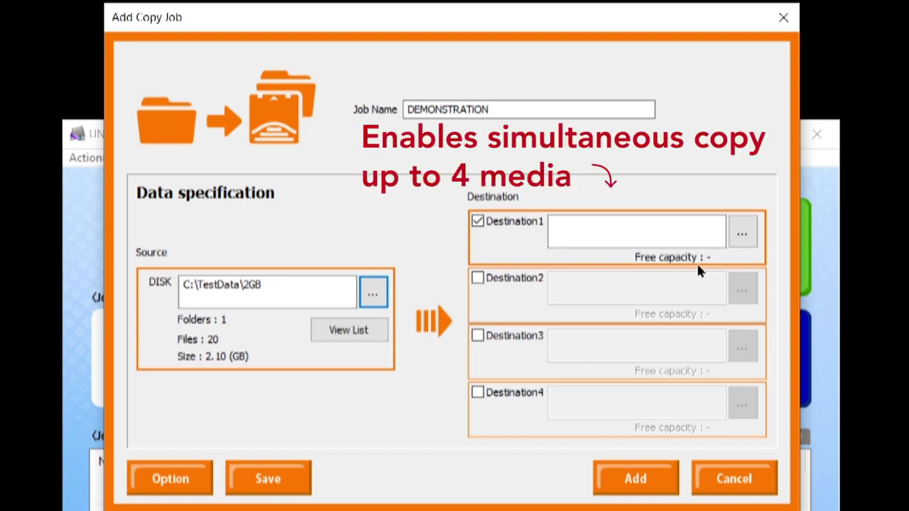
Set Destination1 to the UNITEX (L:) tape drive and add the copy job to the job list
left_click(744, 232)
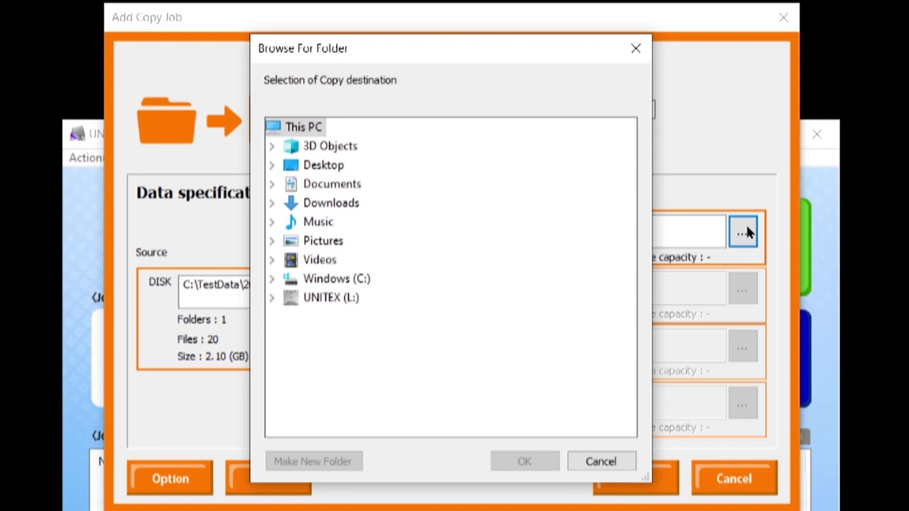
left_click(331, 298)
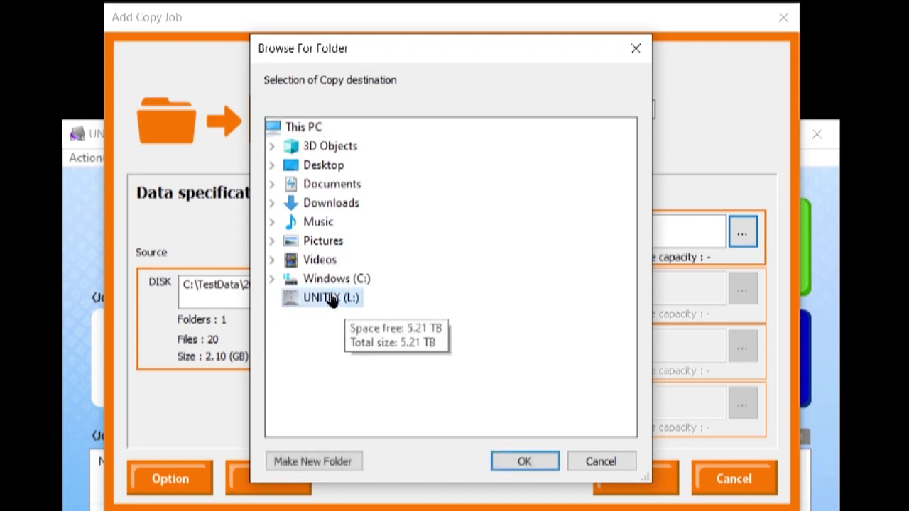
left_click(526, 462)
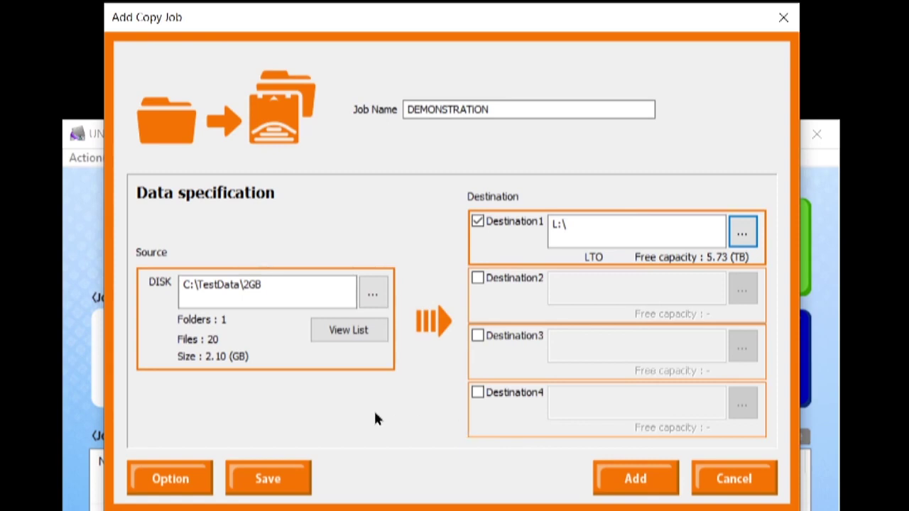
left_click(638, 471)
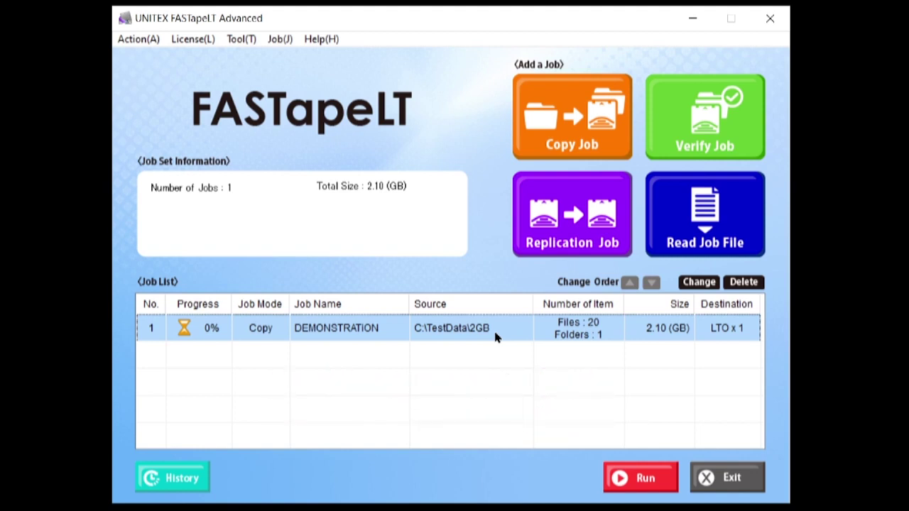
Run the registered DEMONSTRATION copy job to completion and reset the job window
left_click(624, 476)
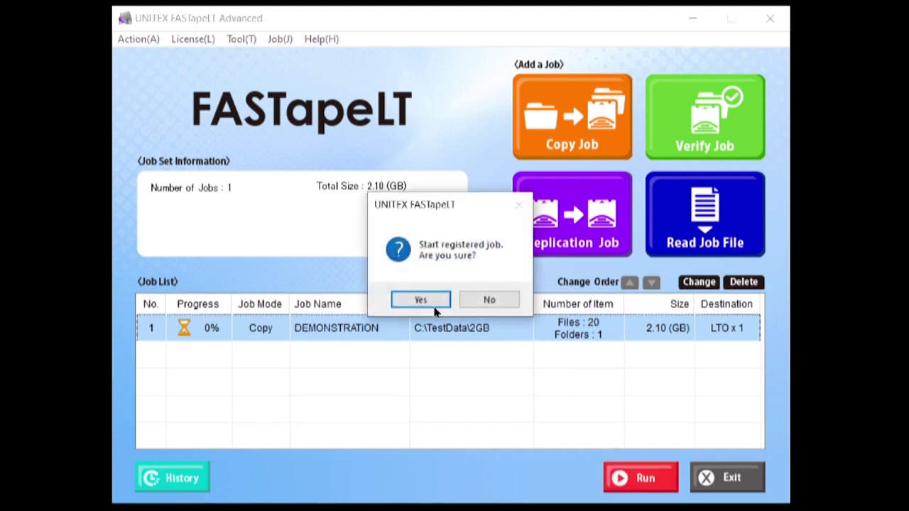
left_click(430, 302)
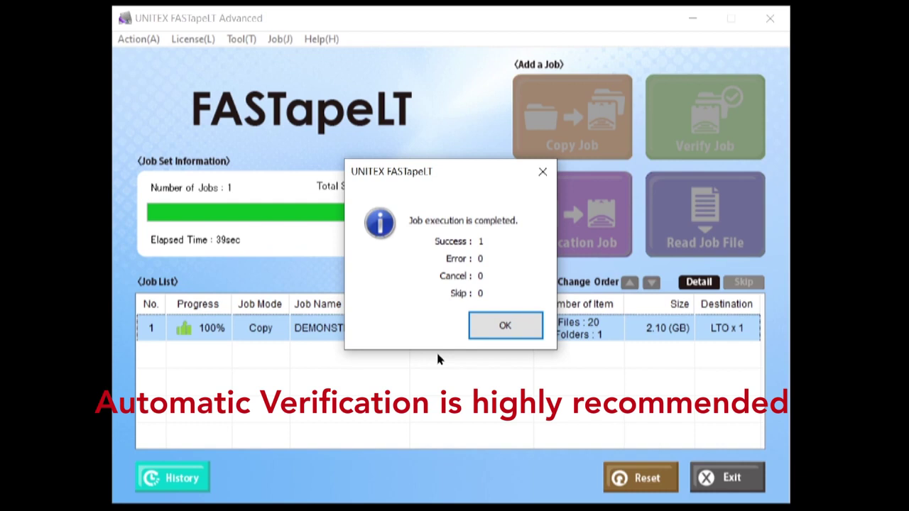
left_click(502, 322)
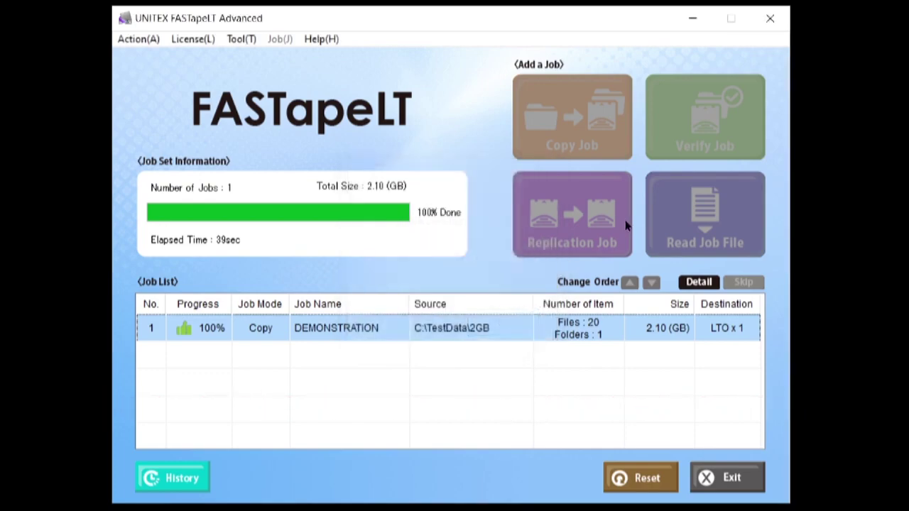
left_click(635, 472)
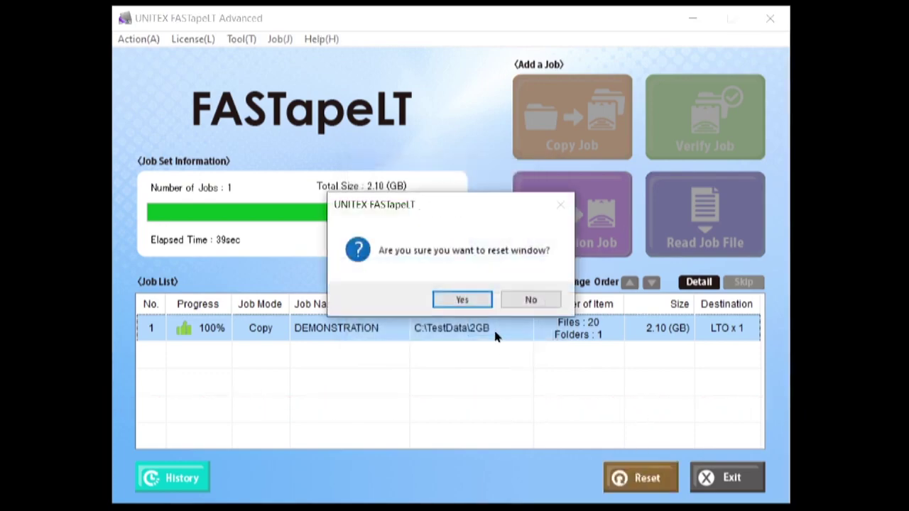
left_click(480, 302)
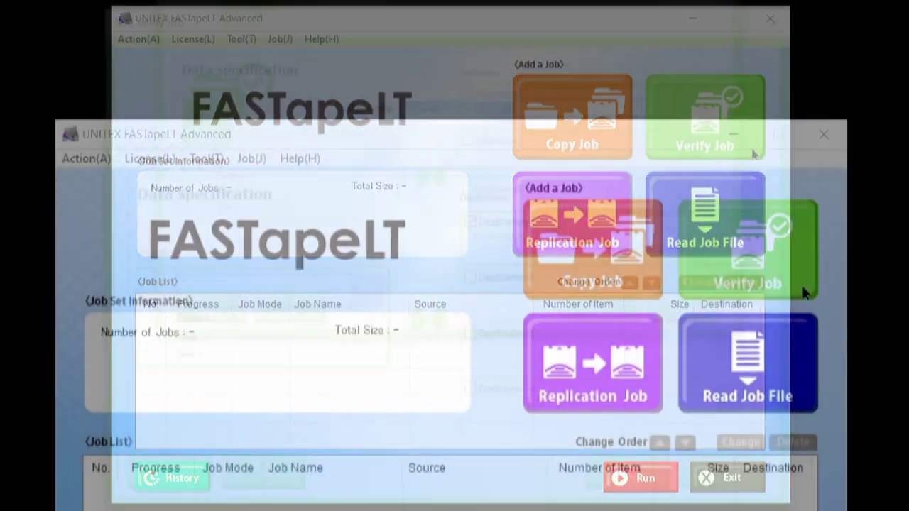
Examine the verify mode choices in the detail options of a new verify job, and leave without adding the job
left_click(804, 291)
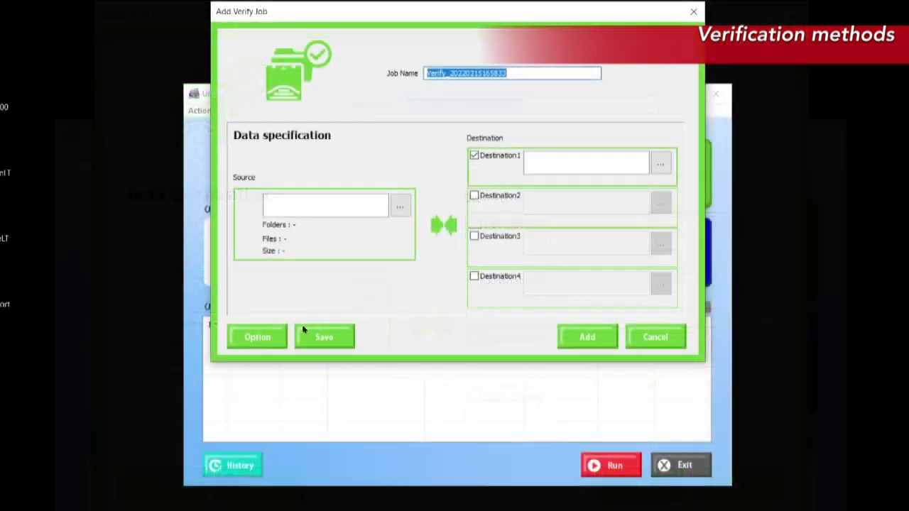
left_click(200, 488)
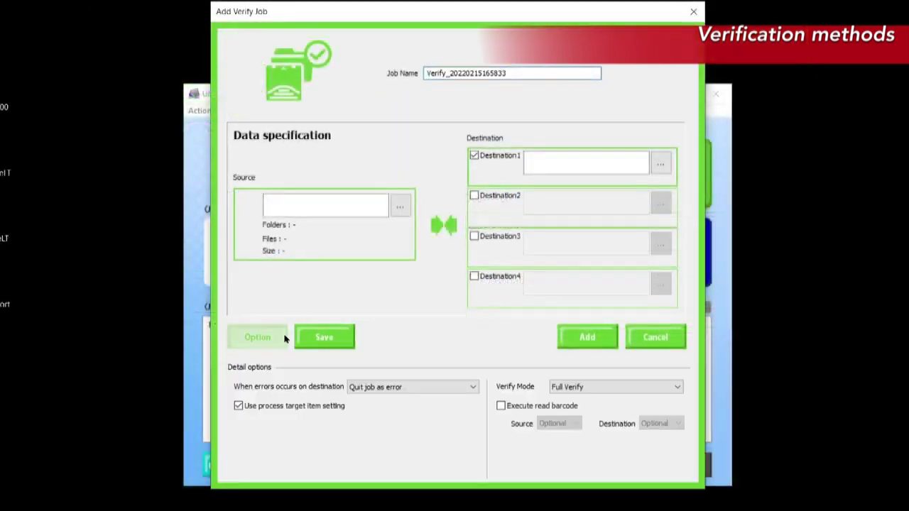
left_click(601, 386)
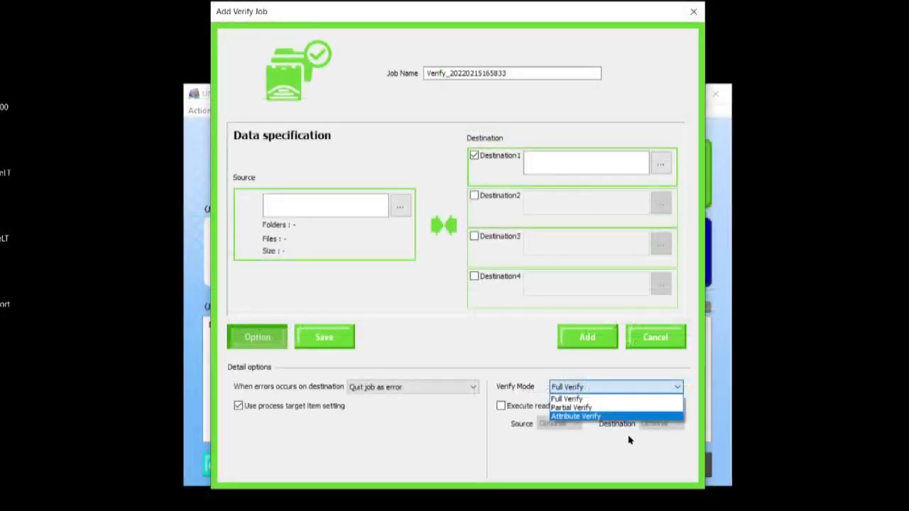
left_click(630, 434)
left_click(651, 346)
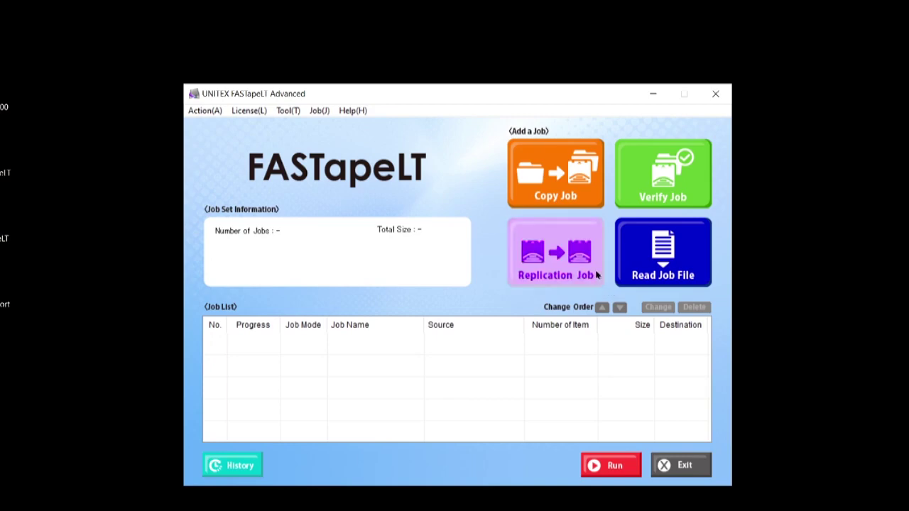
View the source and destination drive lists of a new replication job, and leave without adding it
left_click(597, 276)
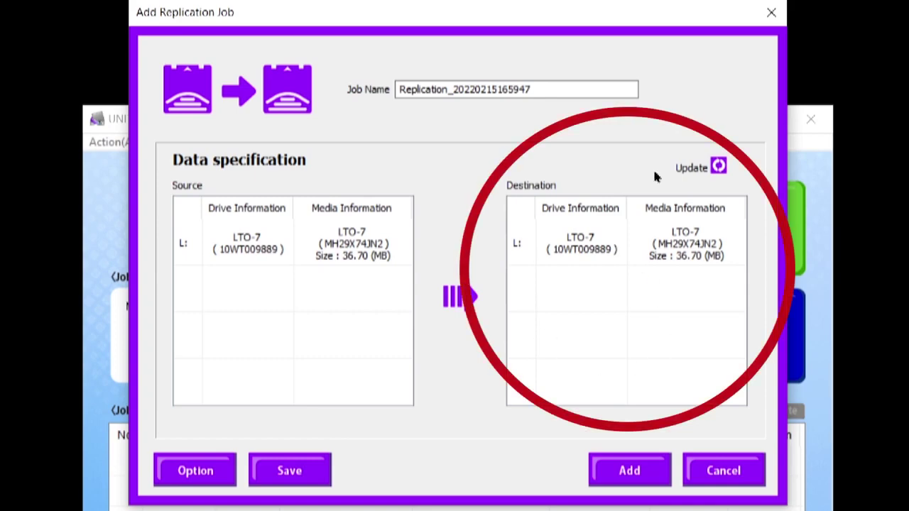
left_click(724, 470)
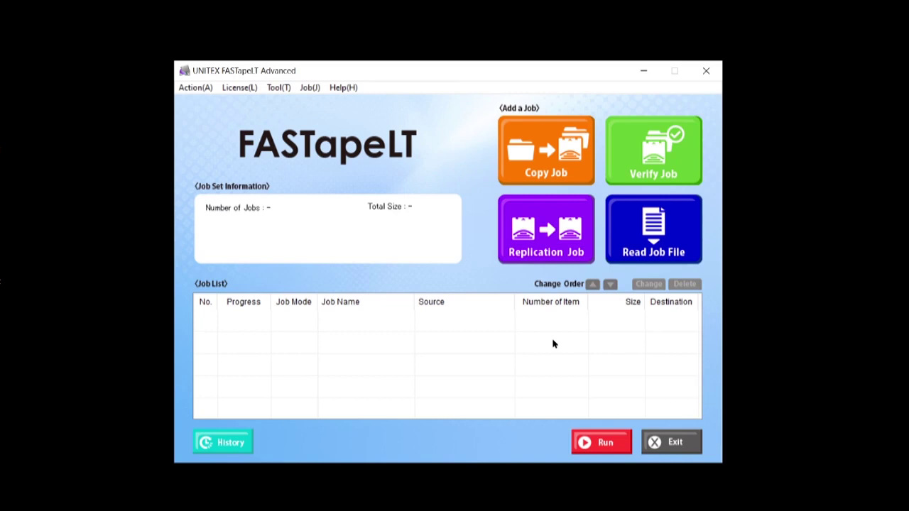
Search the job history for 2/15/2022 across all job modes, review the DEMONSTRATION job's detailed report, and close the history
left_click(230, 443)
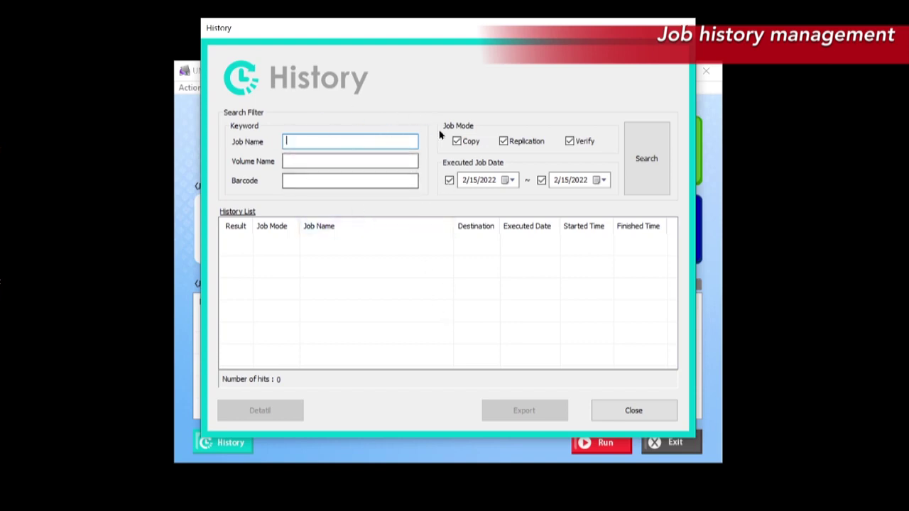
left_click(636, 160)
left_click(507, 264)
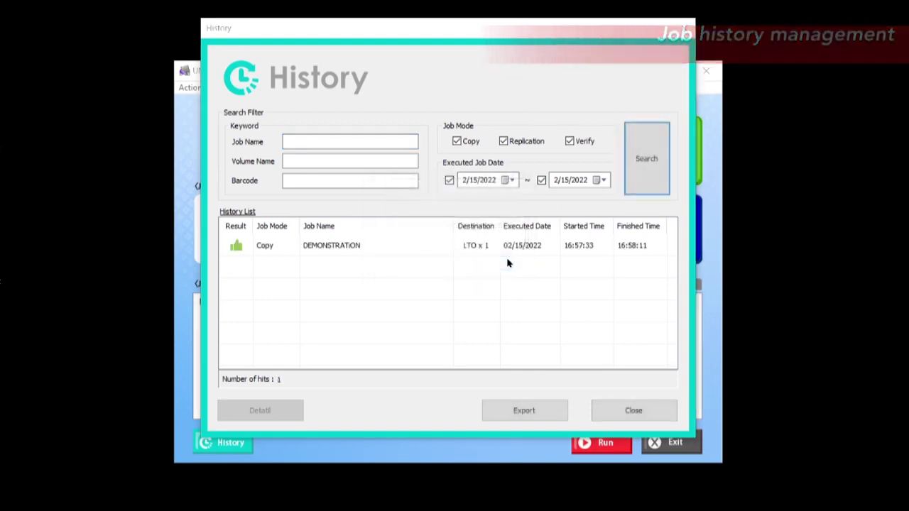
double_click(477, 248)
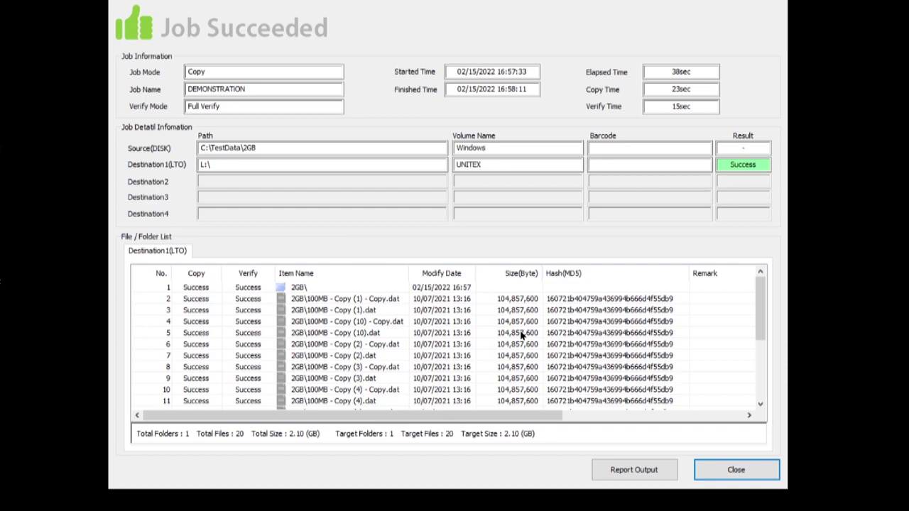
left_click(710, 470)
left_click(661, 420)
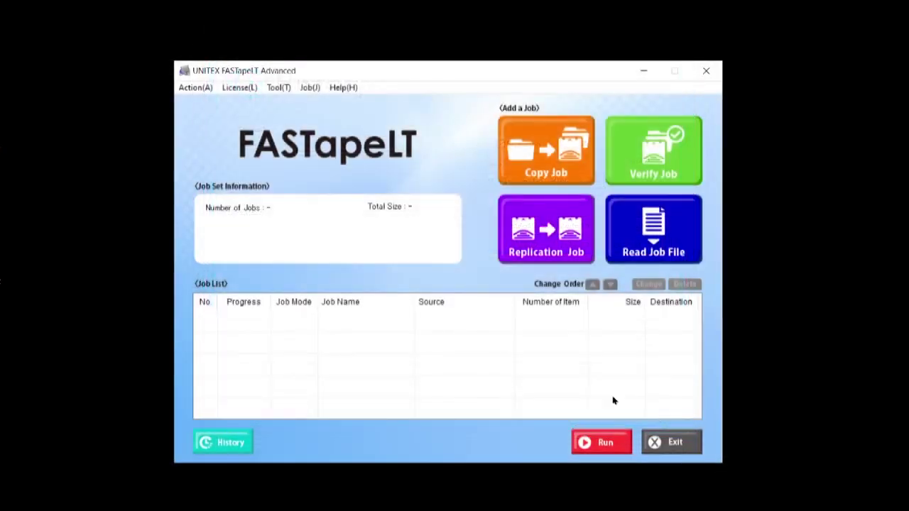